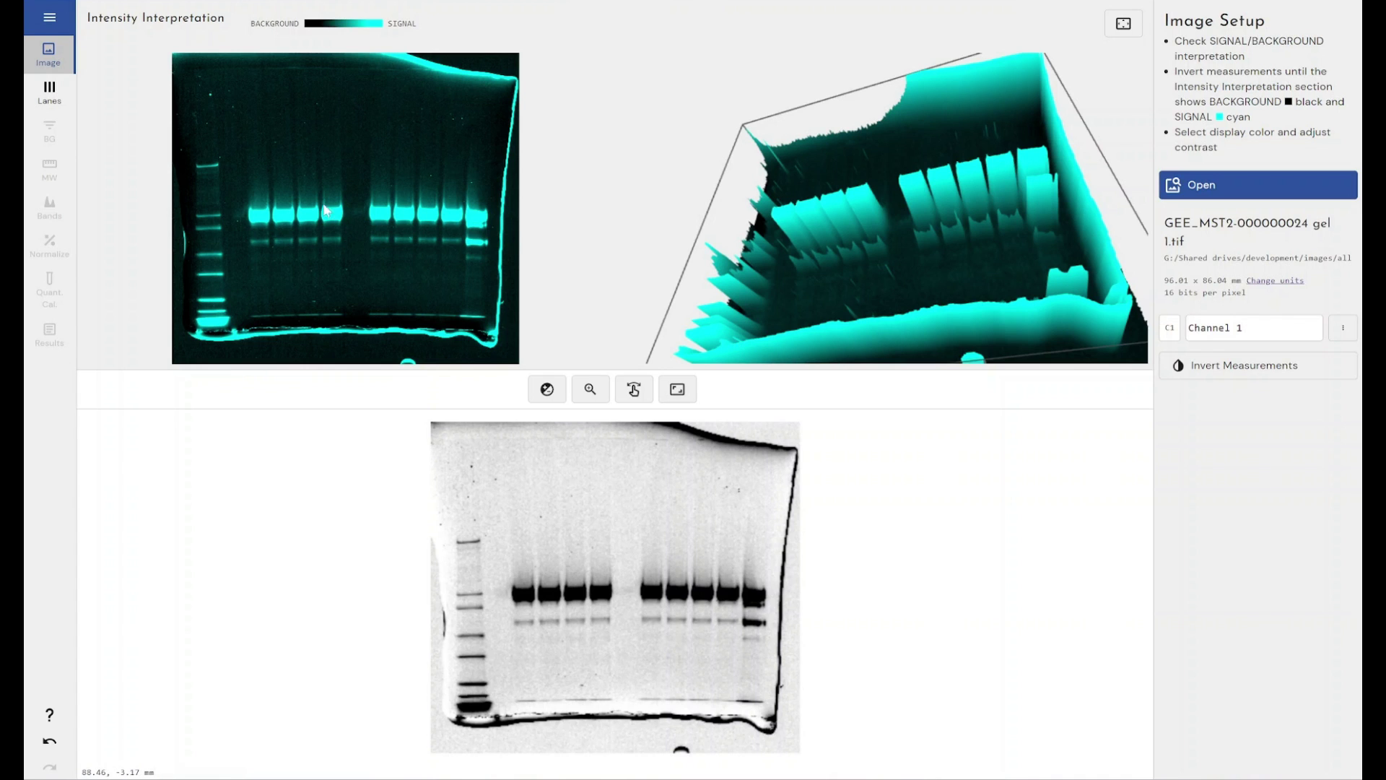
Create a new 12-lane box spanning the gel from the ladder lane to the rightmost sample lane
{"action": "left_click", "coordinate": [61, 105]}
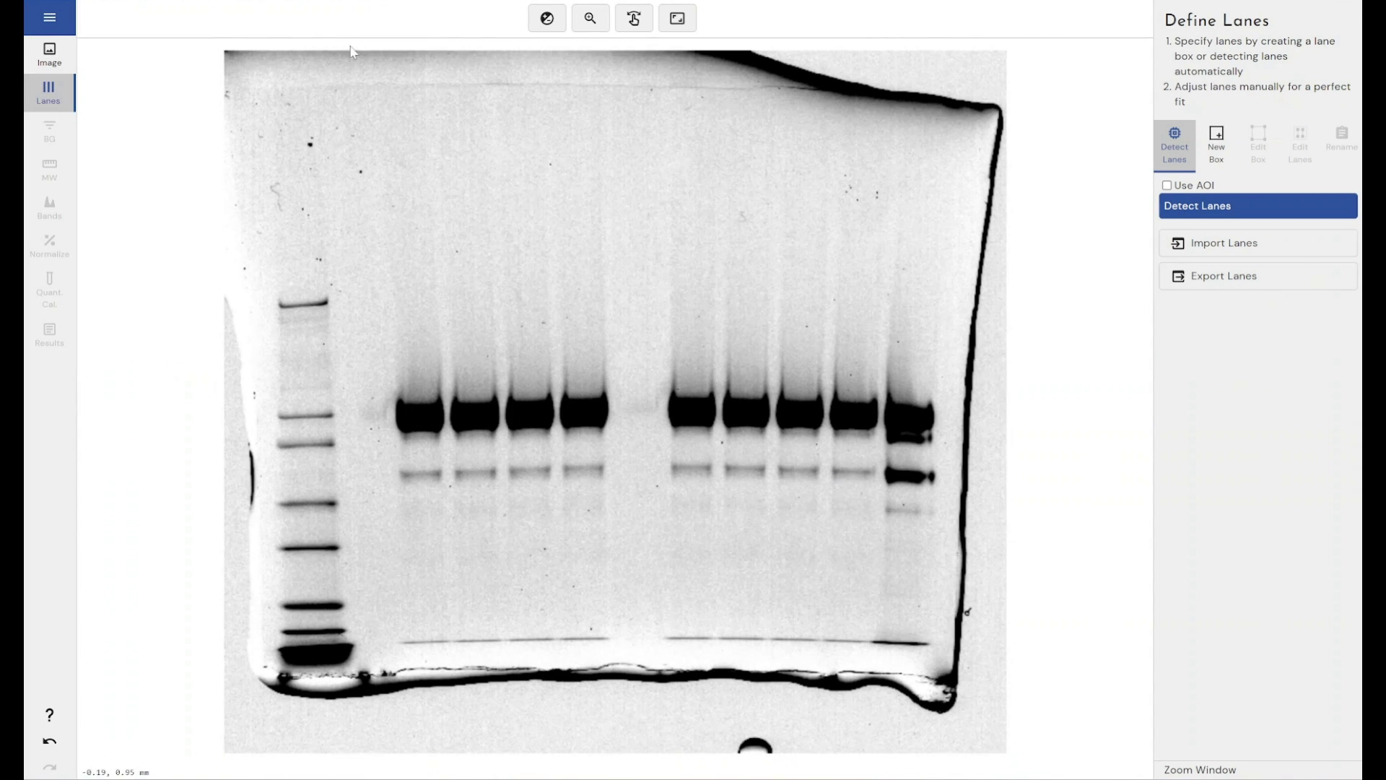
{"action": "left_click", "coordinate": [1226, 143]}
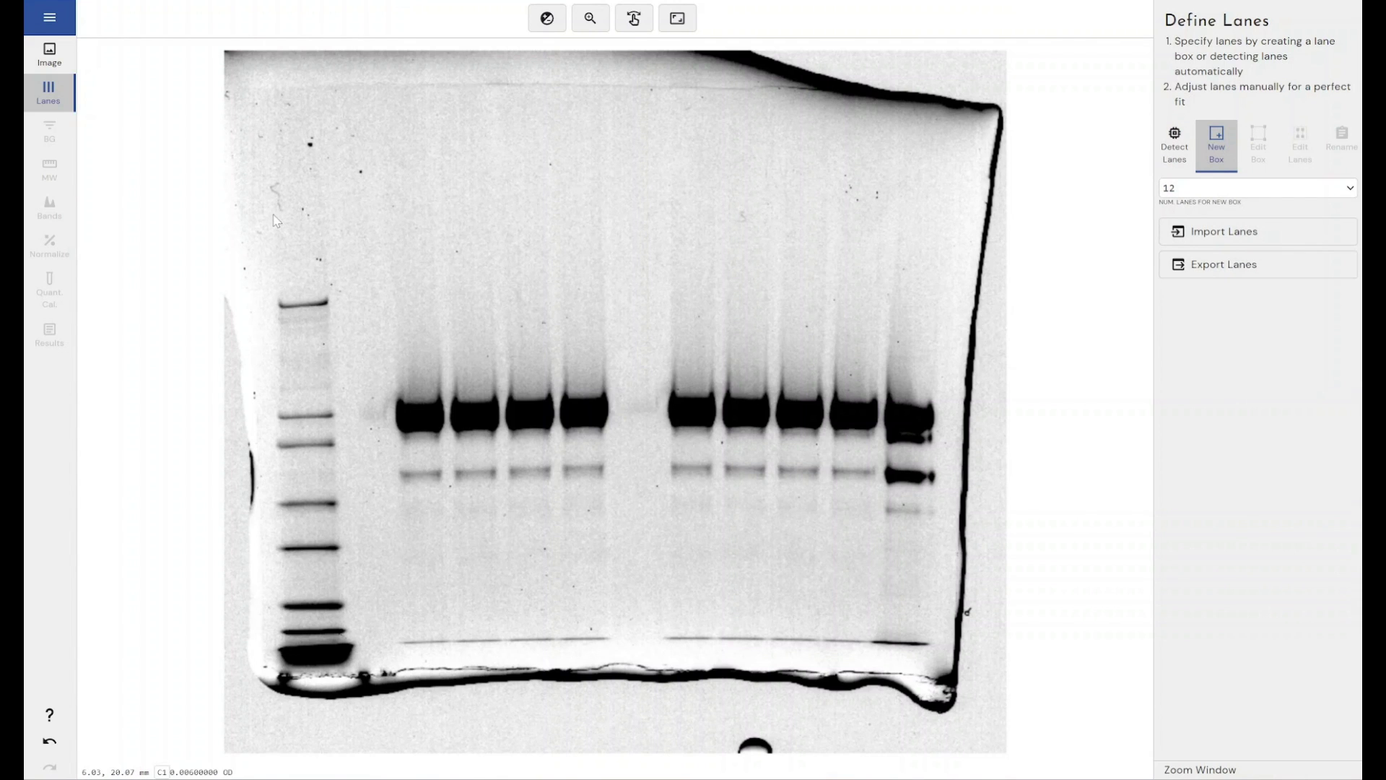
{"action": "left_click_drag", "start_coordinate": [273, 214], "coordinate": [938, 650]}
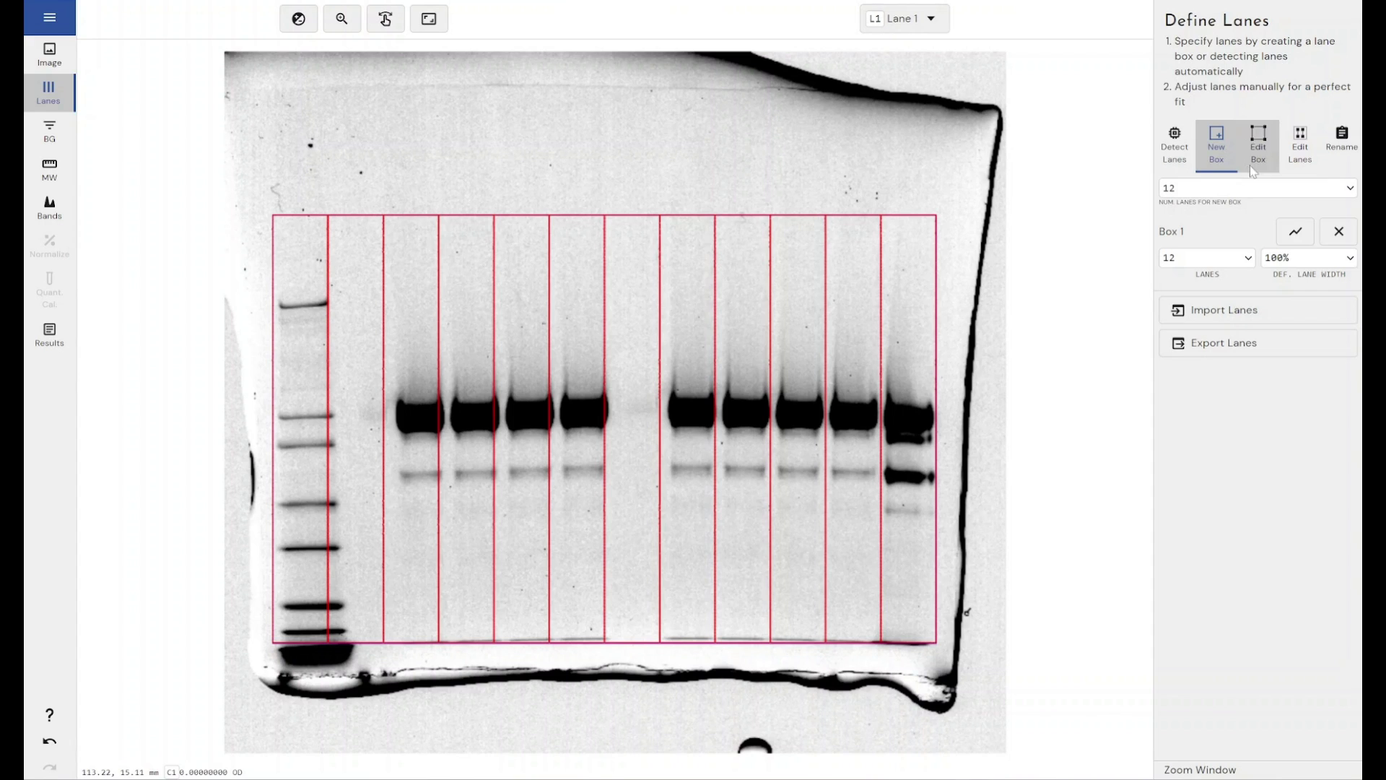
Bend the box's bottom edge up mid-gel, subdivide into lanes L1–L12, and shift L6 right onto its bands
{"action": "left_click", "coordinate": [1296, 232]}
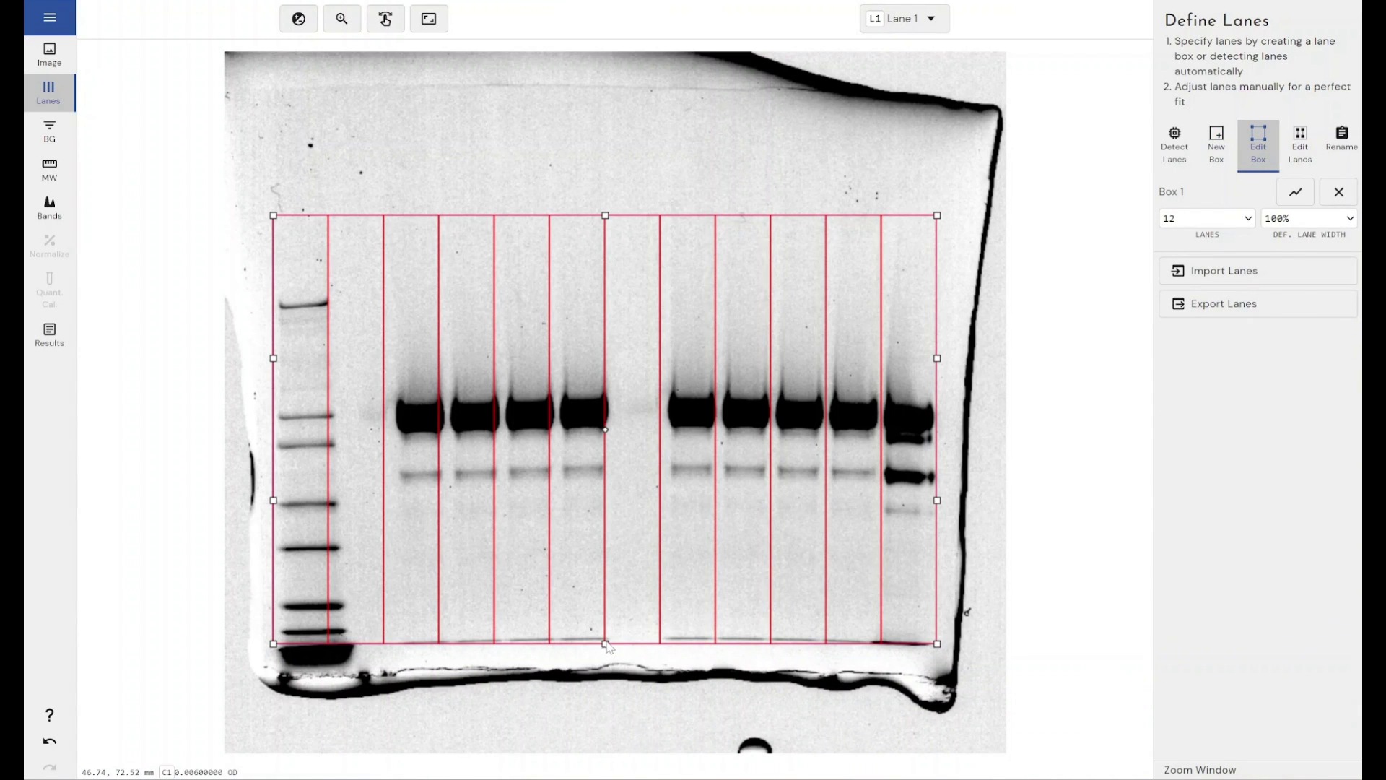
{"action": "left_click_drag", "start_coordinate": [605, 644], "coordinate": [616, 641]}
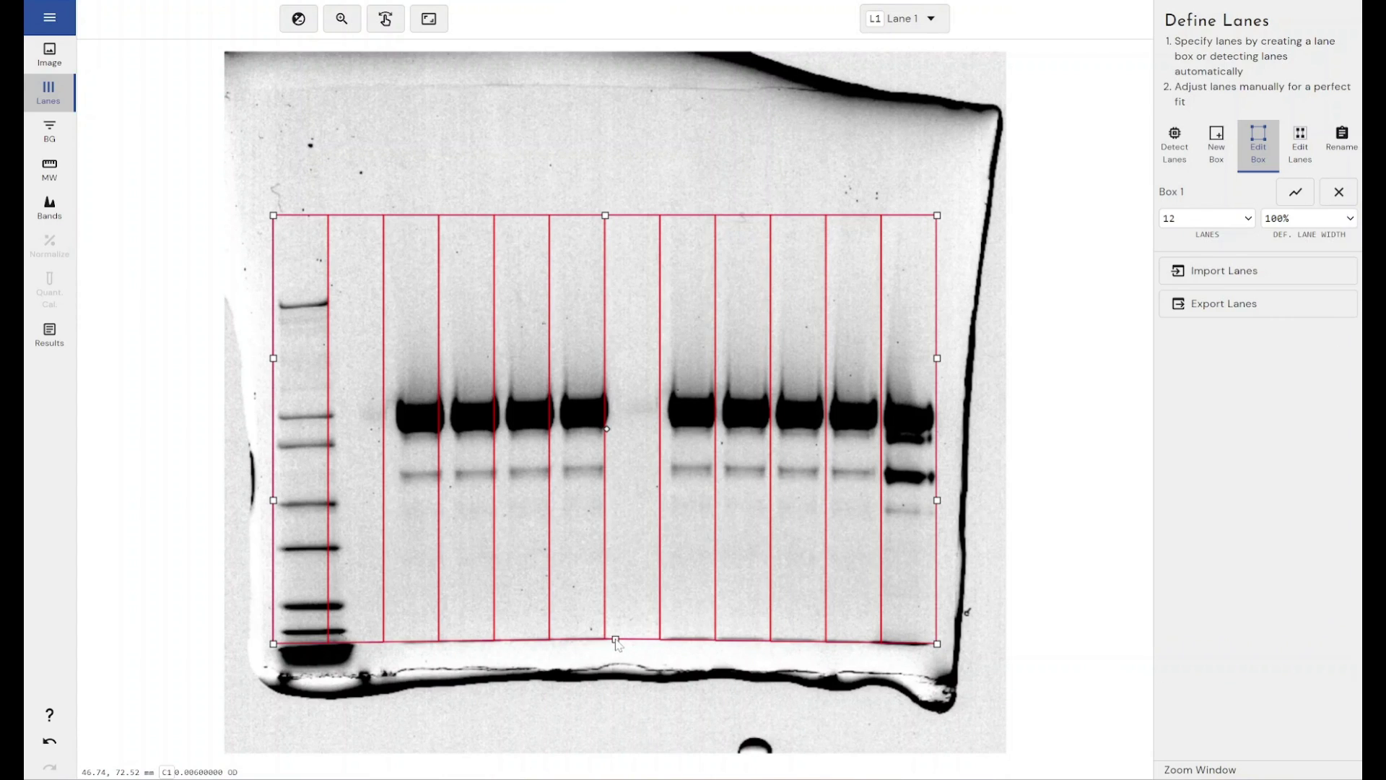
{"action": "left_click", "coordinate": [1298, 204]}
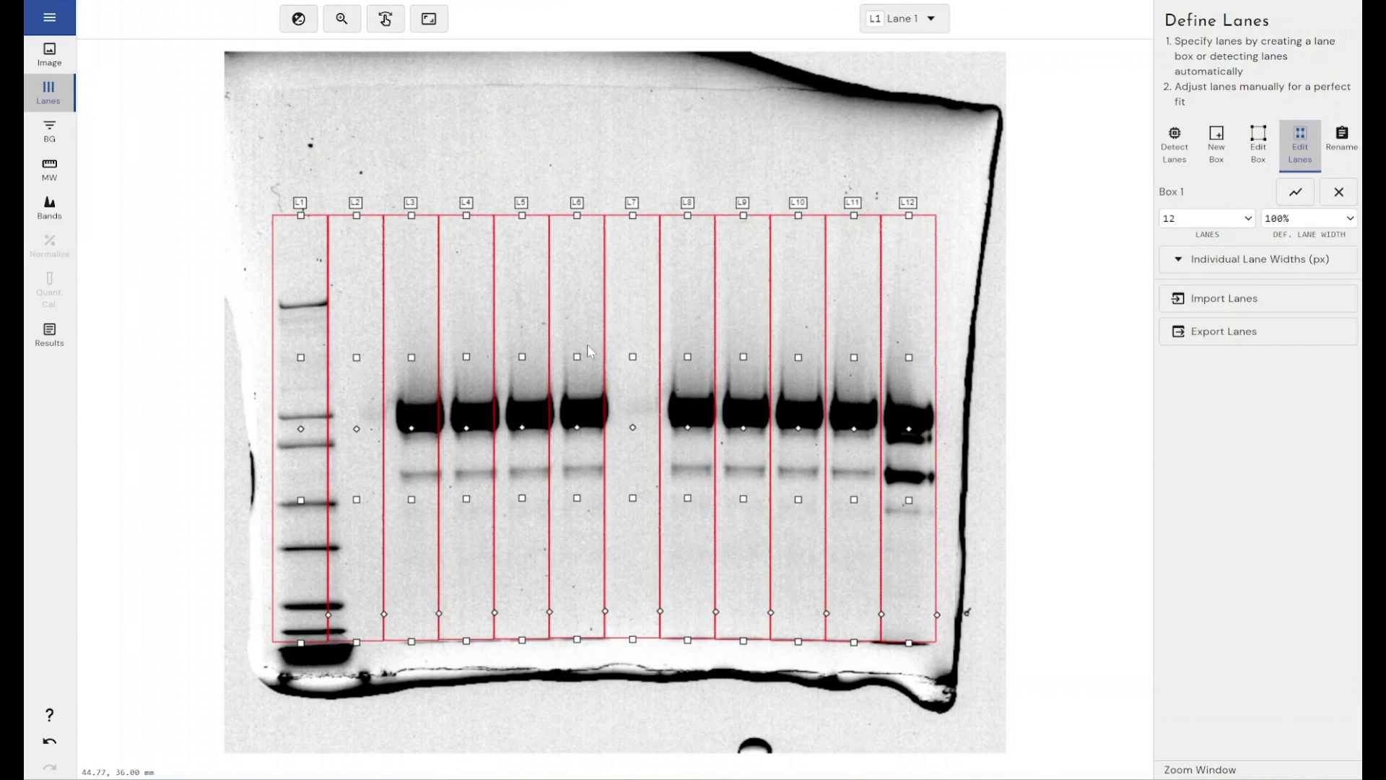
{"action": "mouse_move", "coordinate": [576, 359]}
{"action": "left_mouse_down"}
{"action": "mouse_move", "coordinate": [591, 359]}
{"action": "mouse_move", "coordinate": [578, 359]}
{"action": "left_mouse_up"}
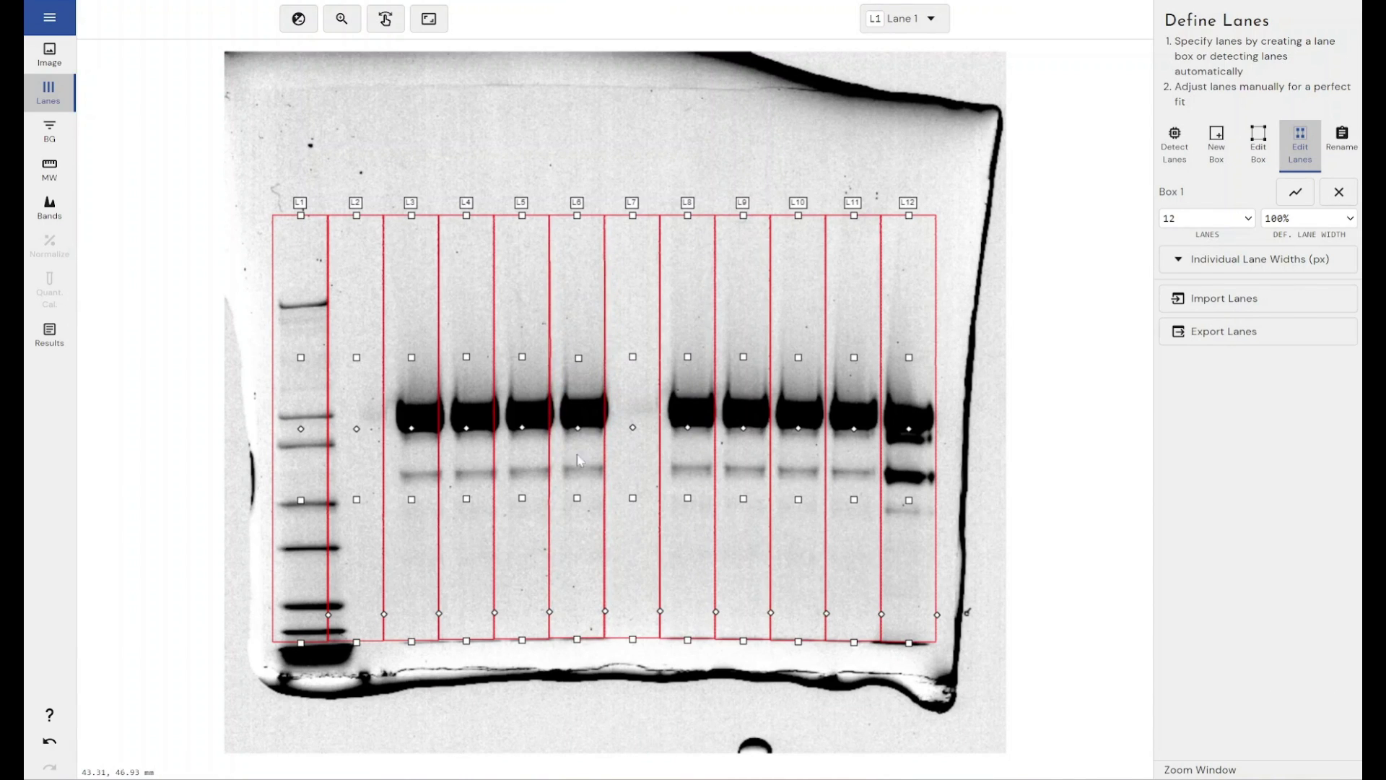
{"action": "left_click_drag", "start_coordinate": [579, 429], "coordinate": [585, 429]}
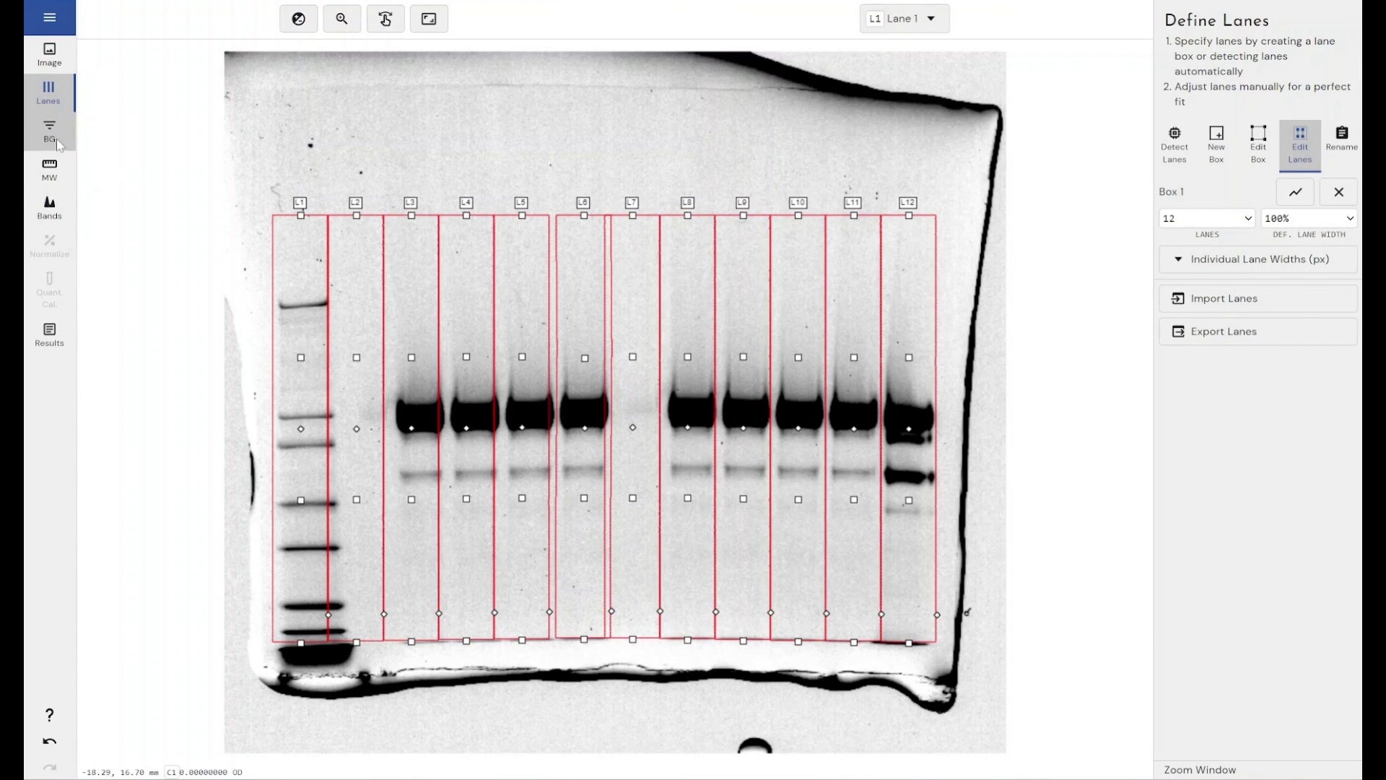
Detect bands in all lanes, then add manual bands at 31.37 mm in L5 and 31.88 mm in L3
{"action": "left_click", "coordinate": [53, 204]}
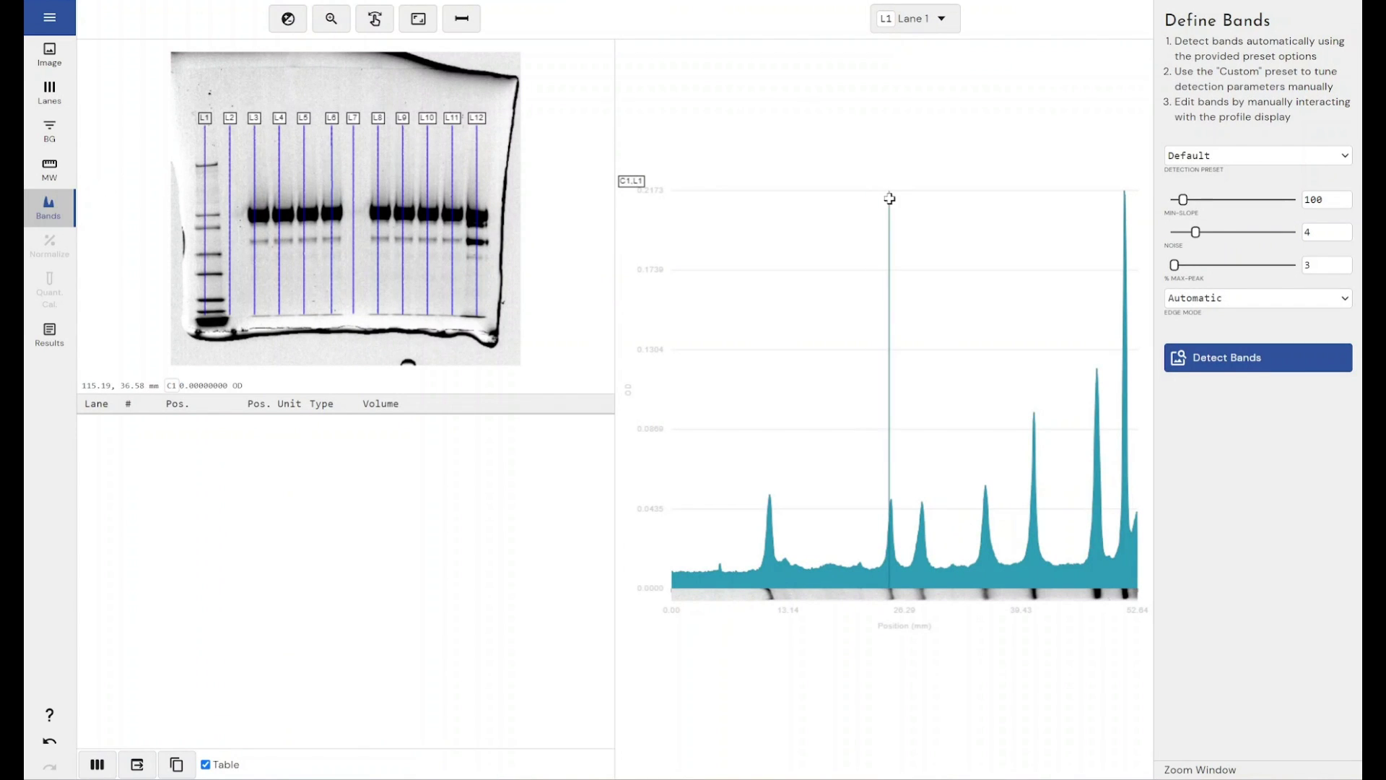
{"action": "left_click", "coordinate": [1210, 363]}
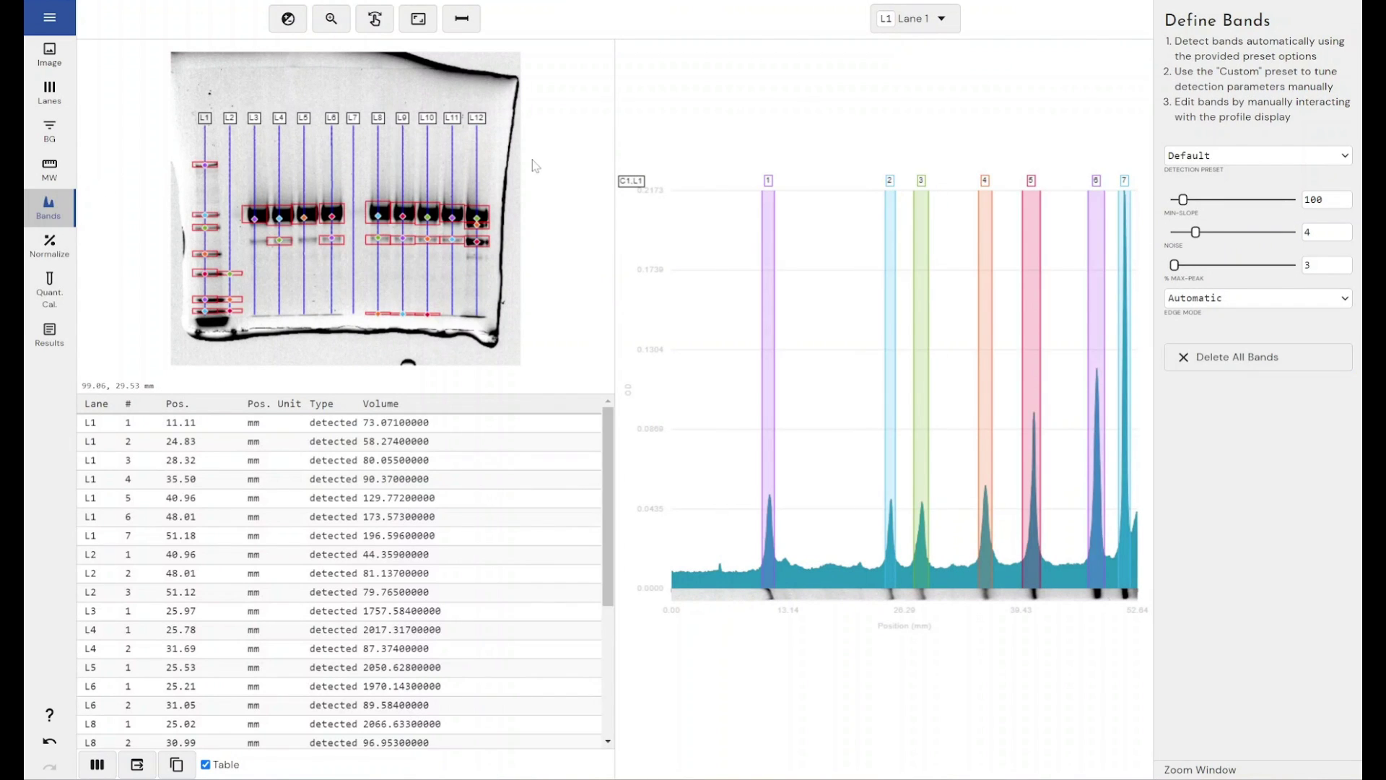
{"action": "left_click", "coordinate": [304, 120]}
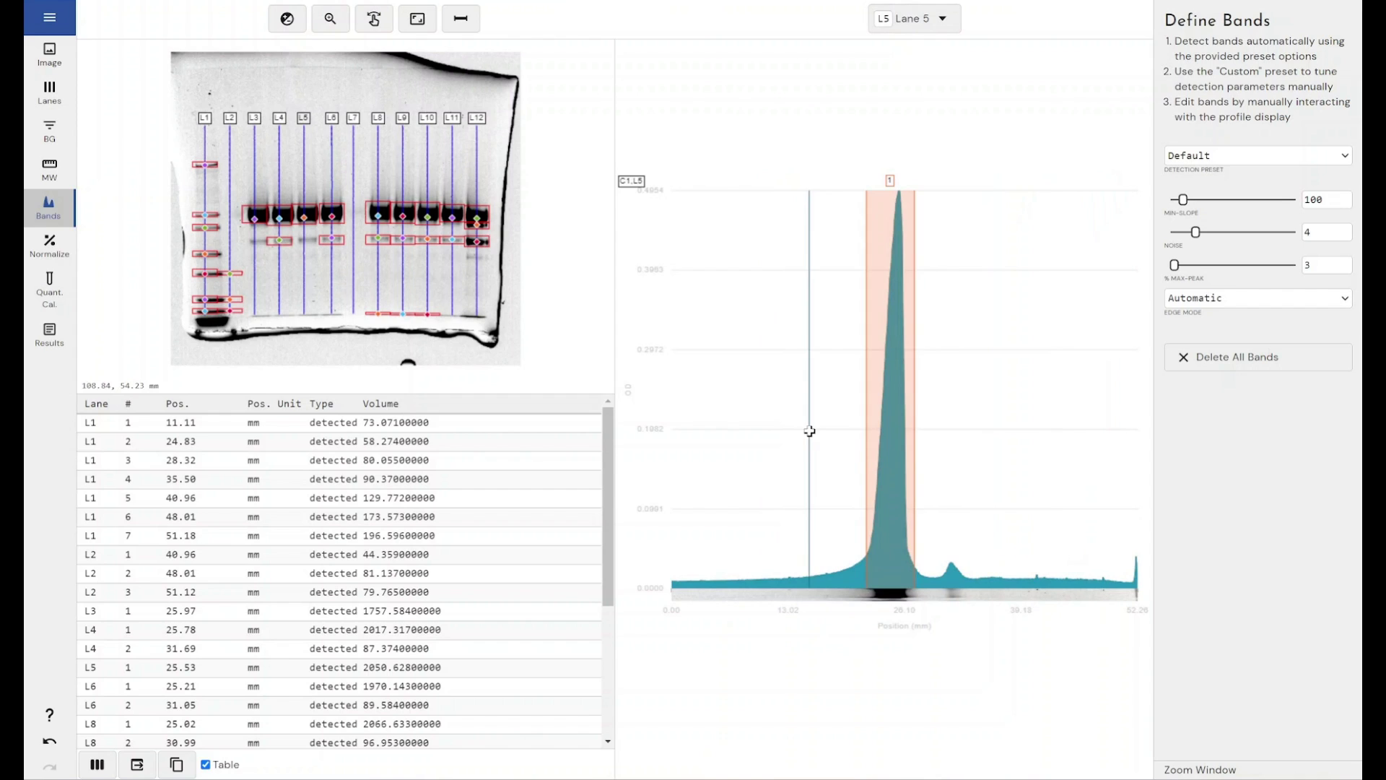
{"action": "left_click_drag", "start_coordinate": [941, 459], "coordinate": [965, 382]}
{"action": "left_click", "coordinate": [256, 119]}
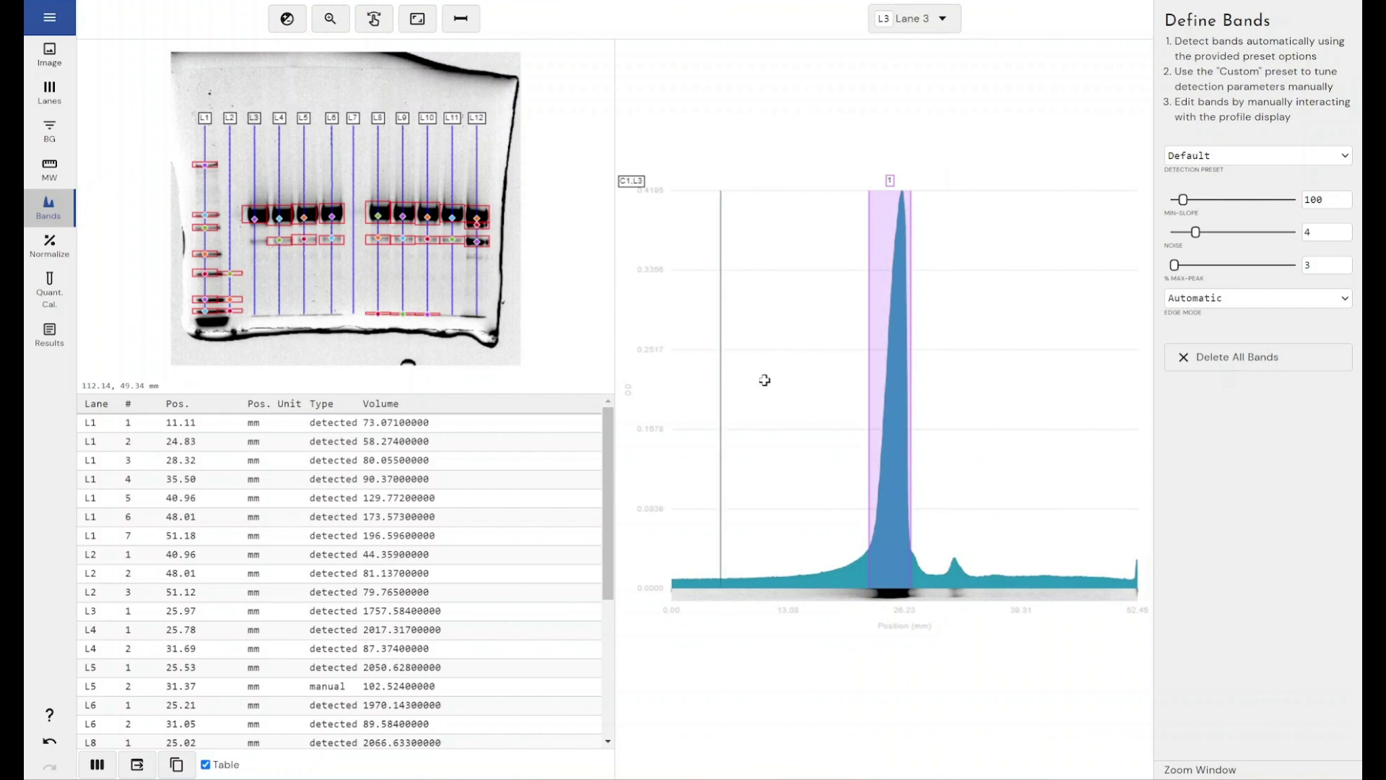
{"action": "left_click_drag", "start_coordinate": [942, 443], "coordinate": [972, 444]}
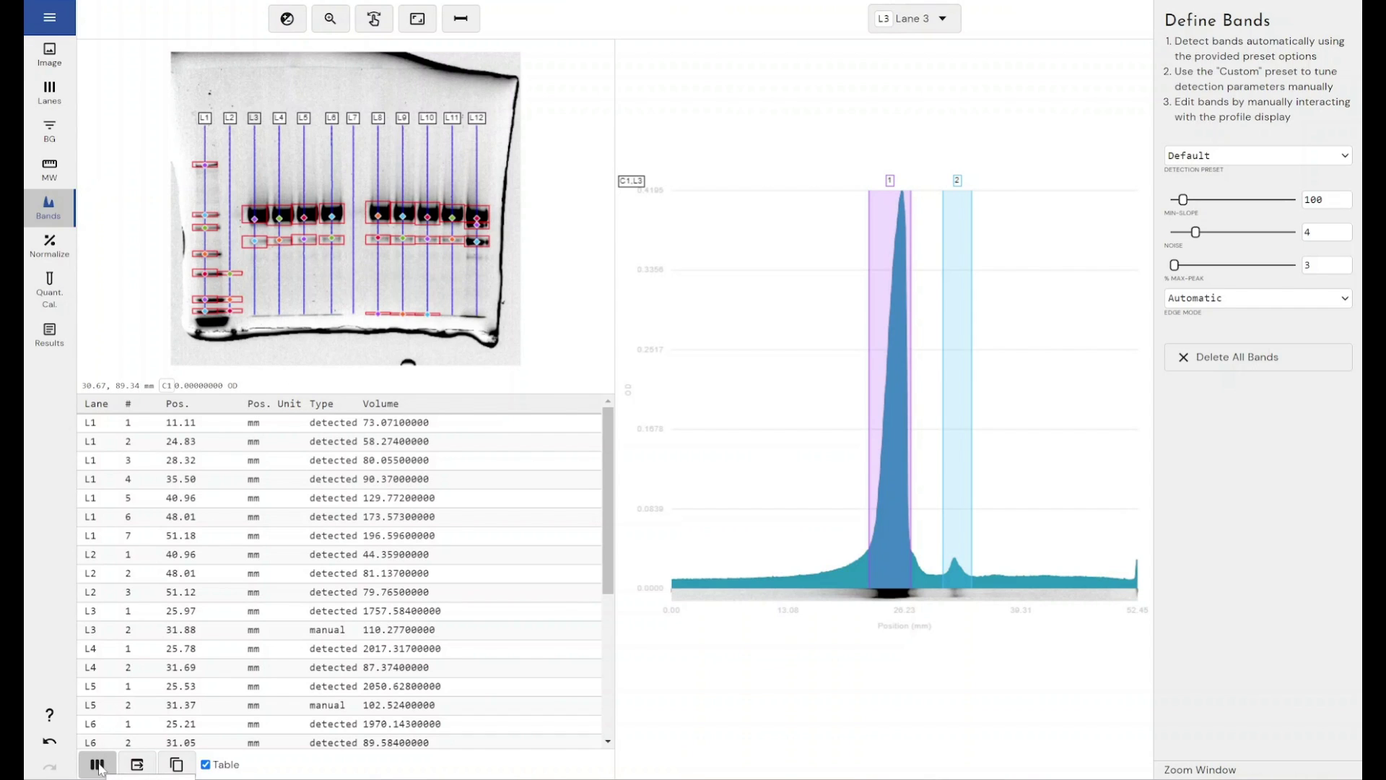
Add the Rf column to the band table
{"action": "left_click", "coordinate": [97, 765]}
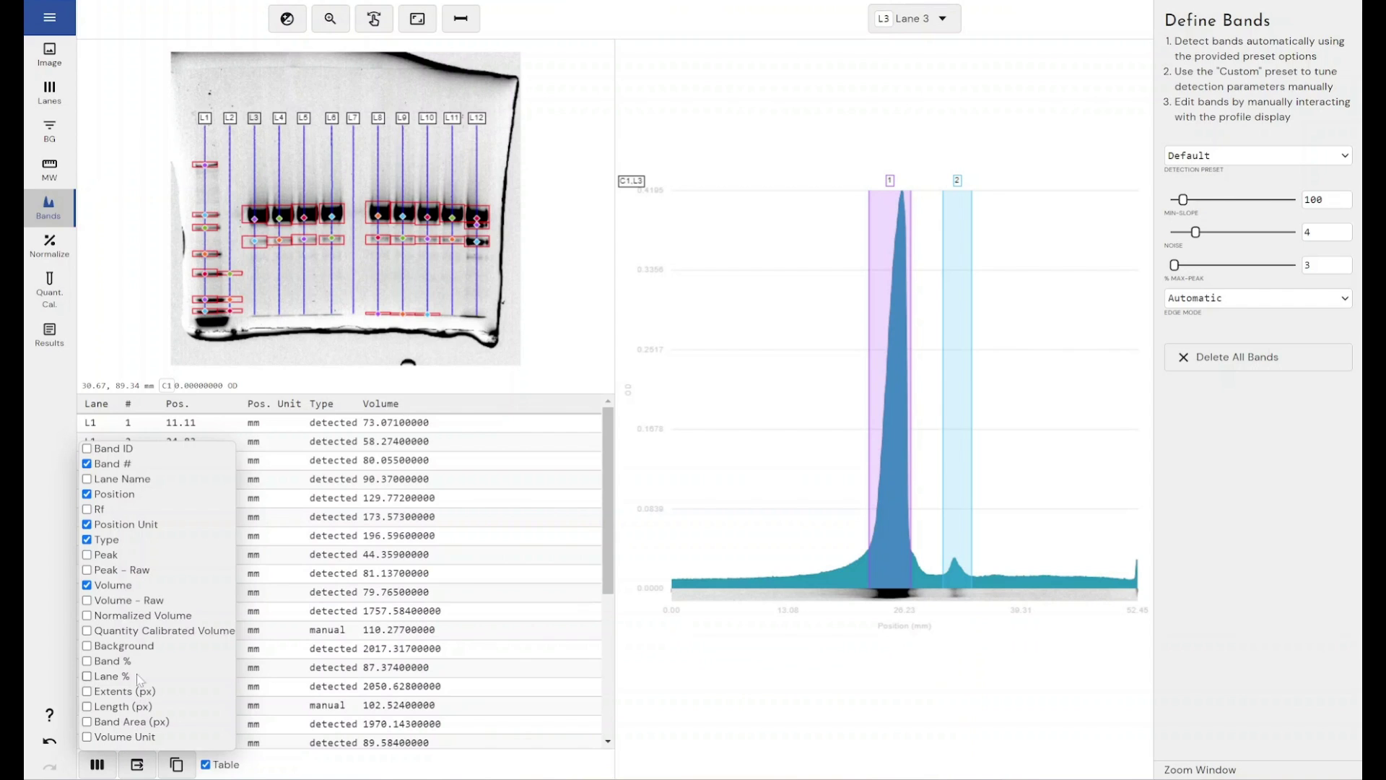
{"action": "left_click", "coordinate": [100, 510]}
{"action": "left_click", "coordinate": [477, 388]}
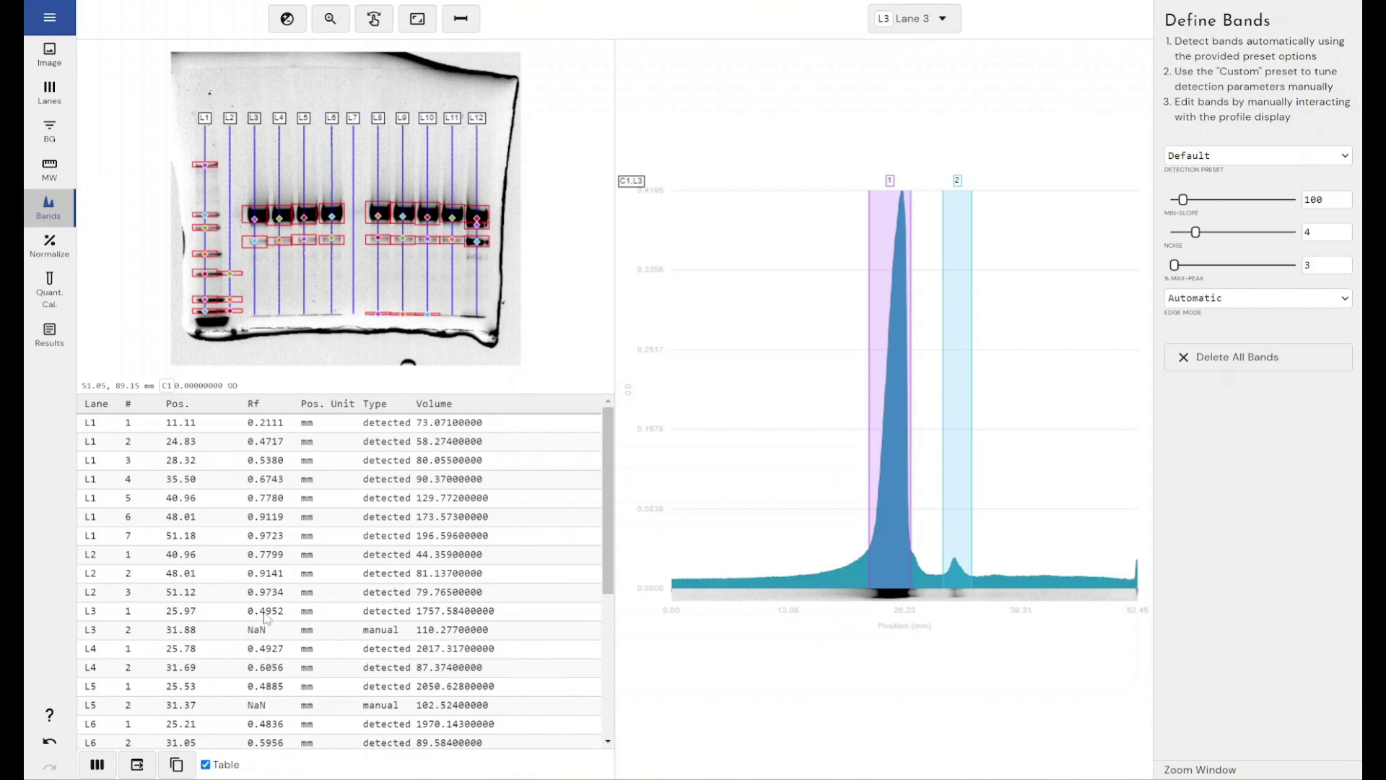
Inspect the first bands of lanes L1 and L3, e.g. L3's 25.97 mm band with Rf 0.4952
{"action": "left_click", "coordinate": [283, 429]}
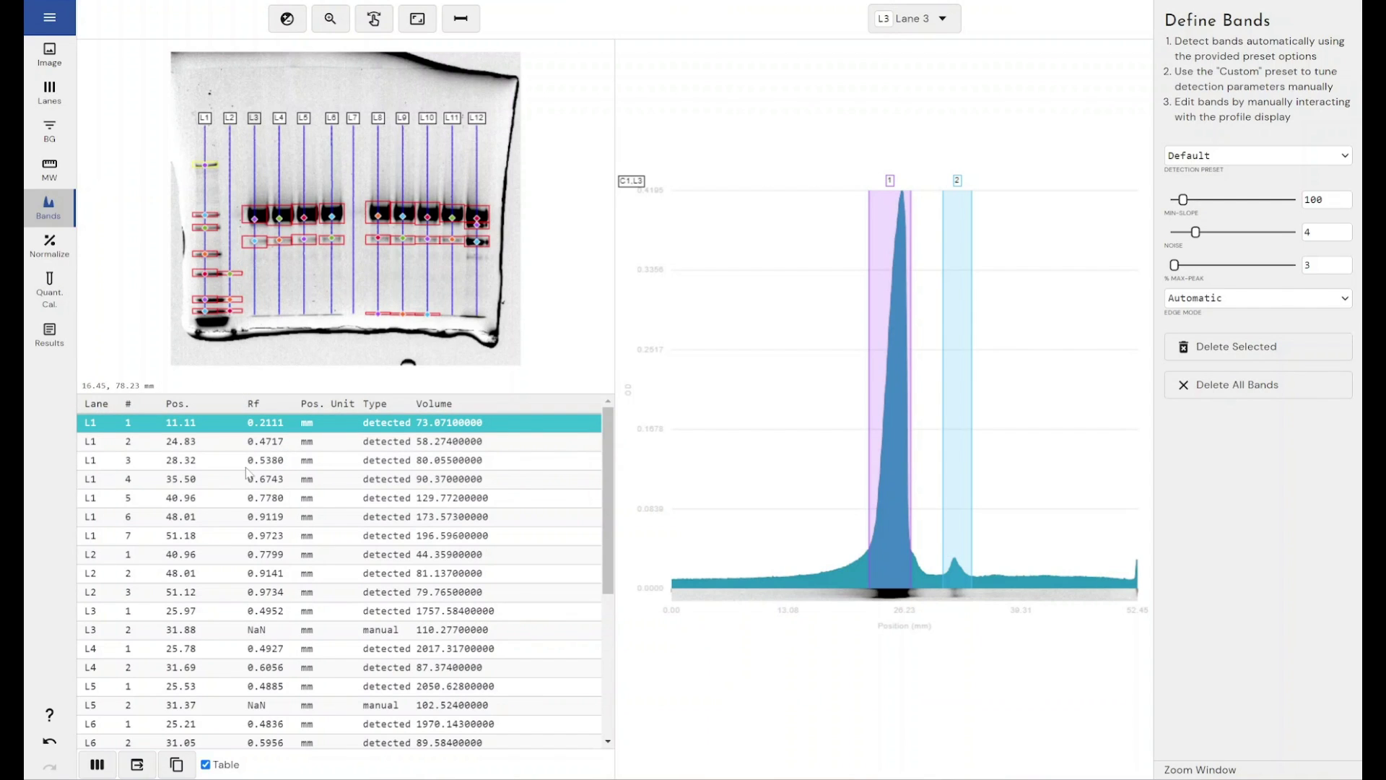
{"action": "scroll", "coordinate": [221, 578], "scroll_direction": "down", "scroll_amount": 2}
{"action": "scroll", "coordinate": [221, 577], "scroll_direction": "up", "scroll_amount": 2}
{"action": "scroll", "coordinate": [221, 578], "scroll_direction": "down", "scroll_amount": 1}
{"action": "scroll", "coordinate": [221, 577], "scroll_direction": "up", "scroll_amount": 1}
{"action": "scroll", "coordinate": [144, 563], "scroll_direction": "down", "scroll_amount": 2}
{"action": "left_click", "coordinate": [88, 552]}
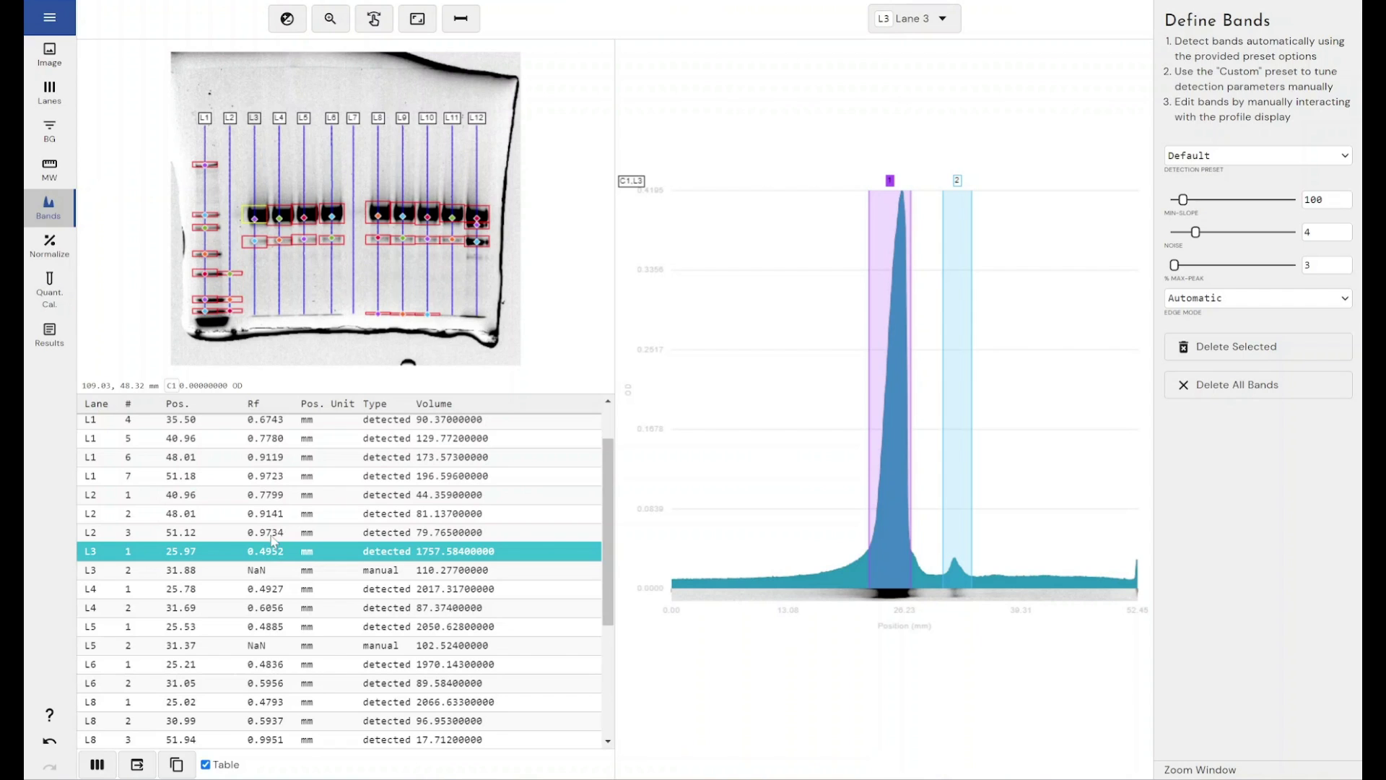
{"action": "left_click", "coordinate": [273, 537]}
{"action": "left_click", "coordinate": [279, 512]}
{"action": "left_click", "coordinate": [278, 498]}
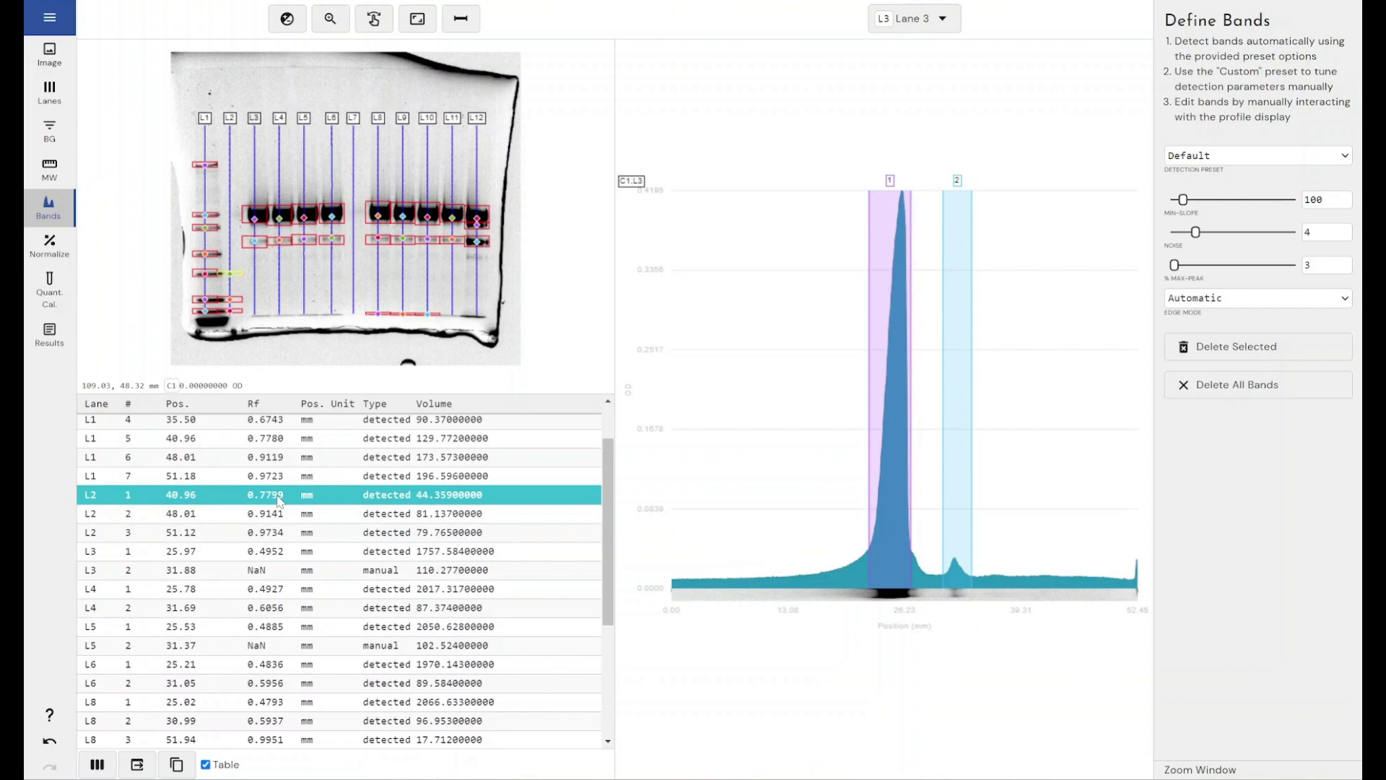
{"action": "left_click", "coordinate": [280, 479]}
{"action": "left_click", "coordinate": [280, 460]}
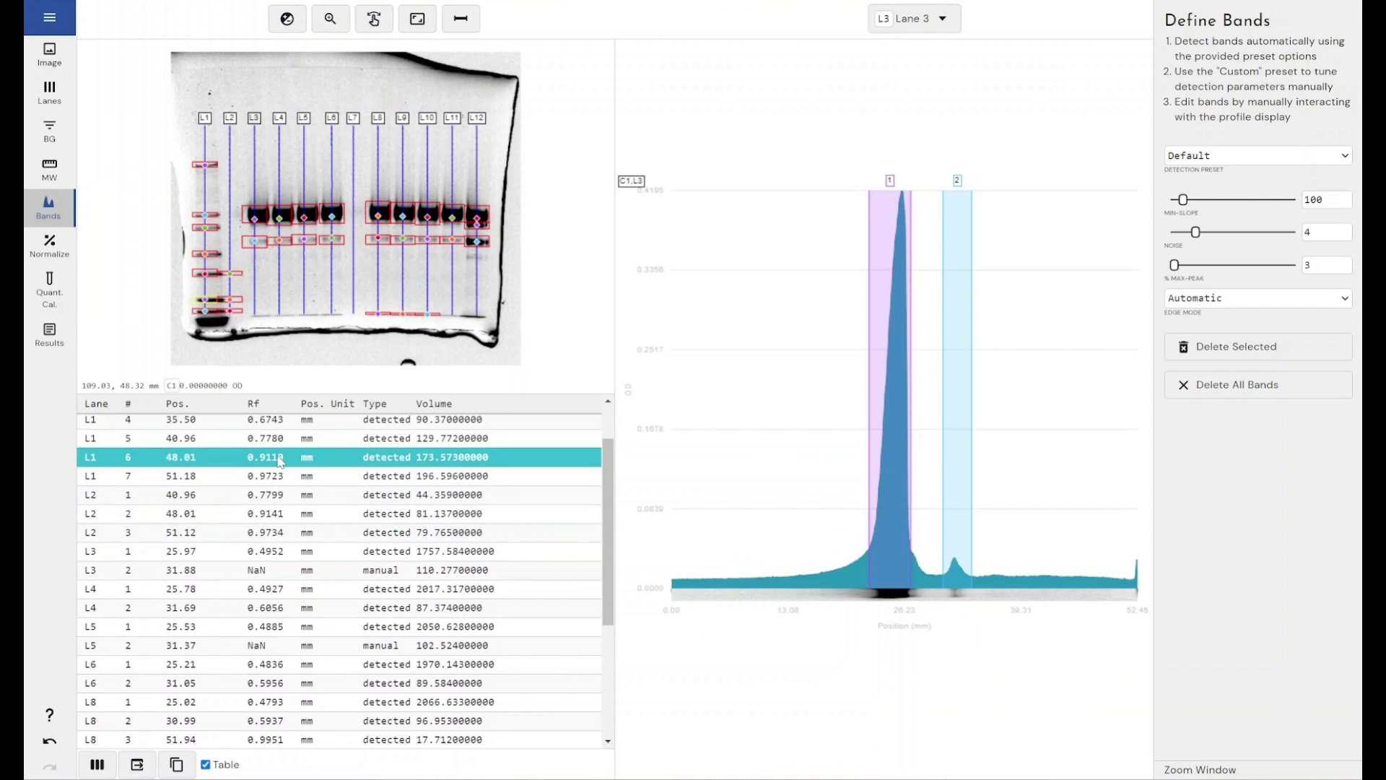
{"action": "left_click", "coordinate": [275, 535]}
{"action": "left_click", "coordinate": [273, 551]}
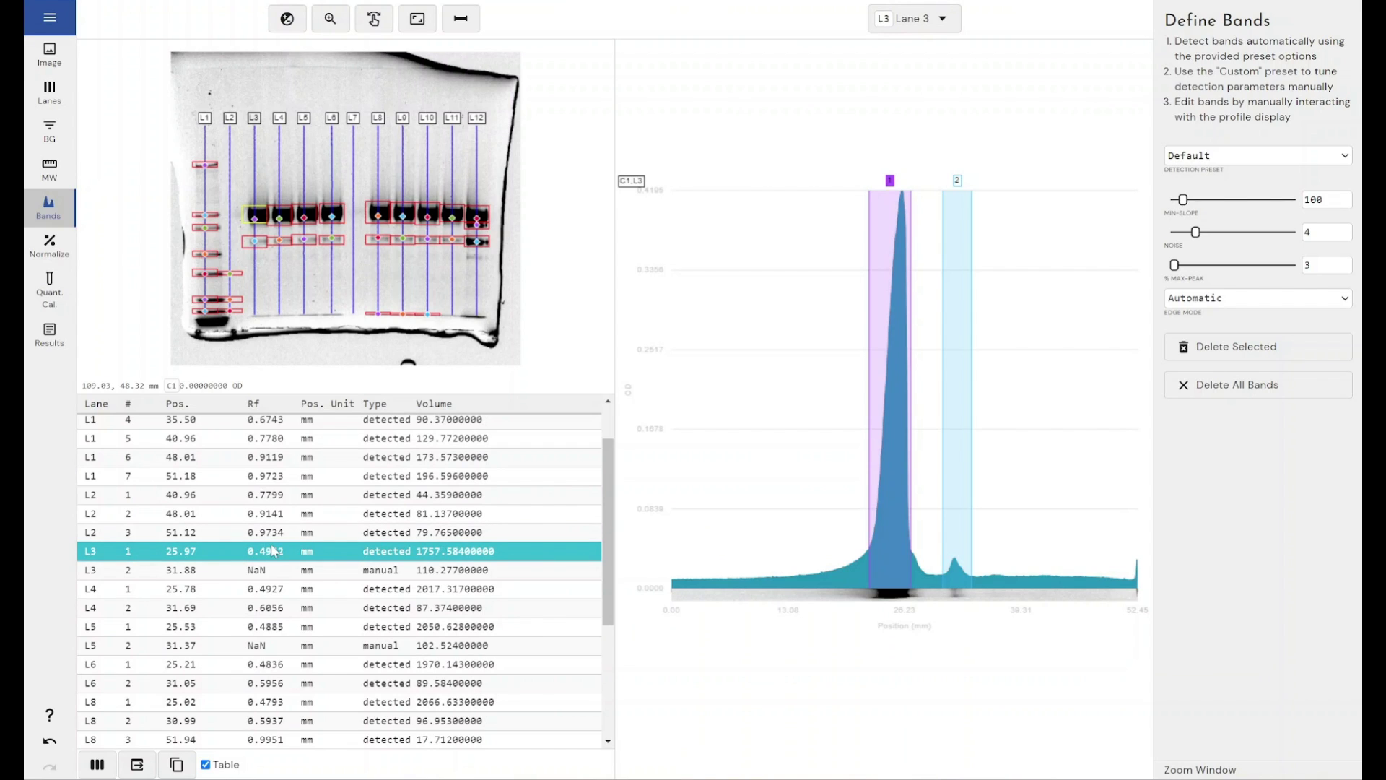
{"action": "left_click", "coordinate": [275, 589]}
{"action": "left_click", "coordinate": [275, 610]}
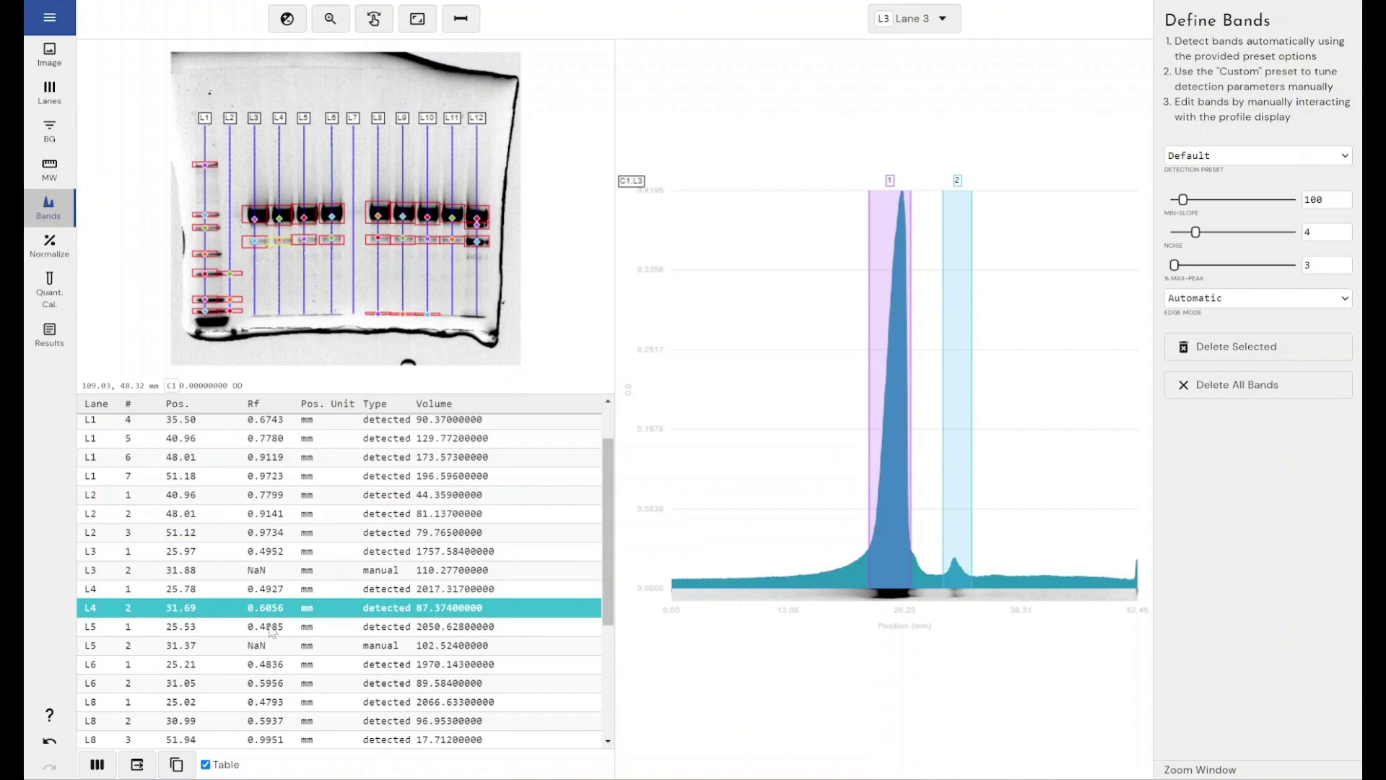
{"action": "left_click", "coordinate": [272, 629]}
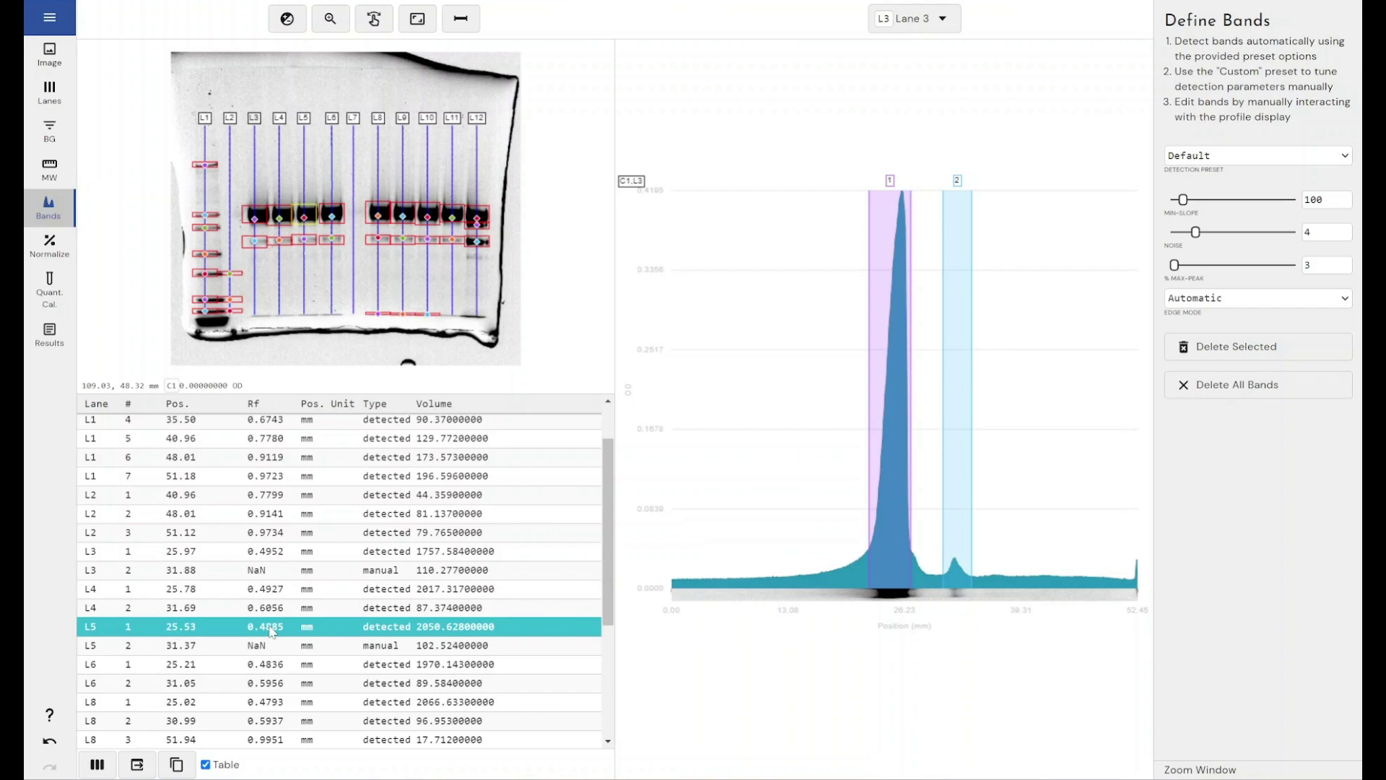